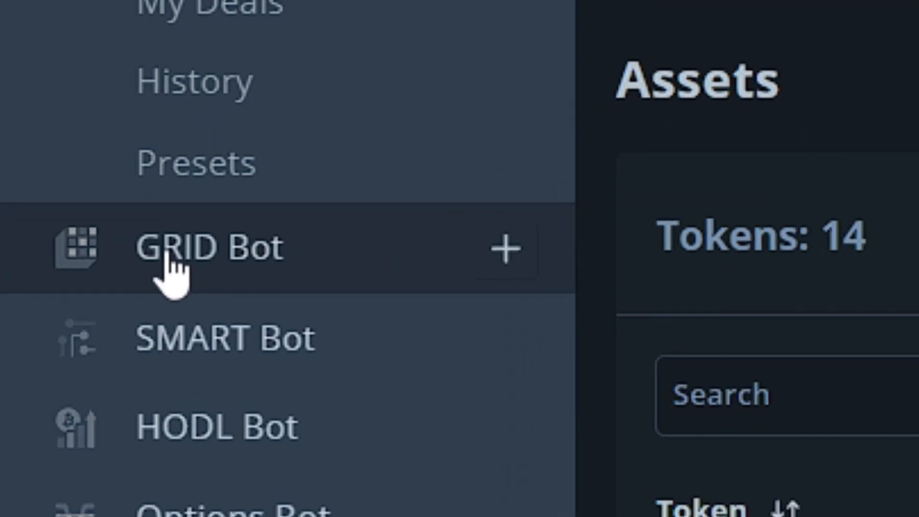
Go to the GRID Bot page and show the chart's Indicators list over STX/BTC
{"action": "left_click", "coordinate": [172, 266]}
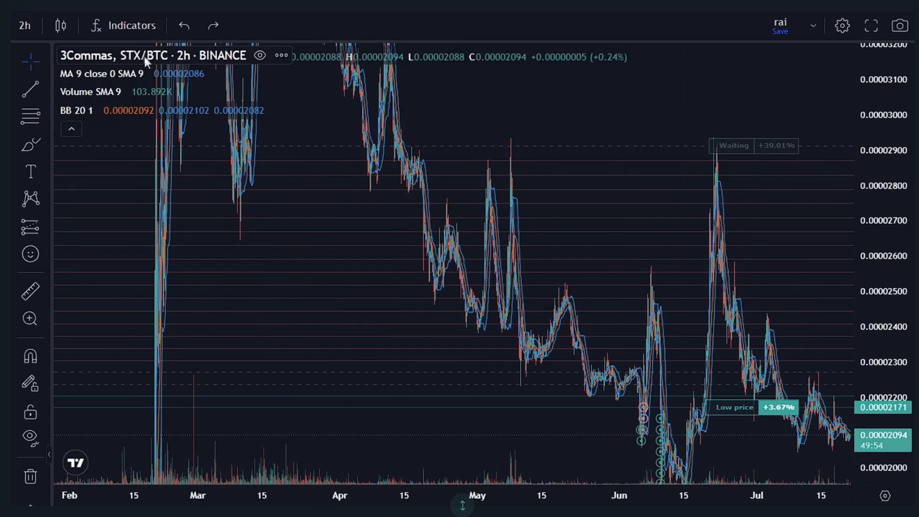
{"action": "left_click", "coordinate": [130, 29]}
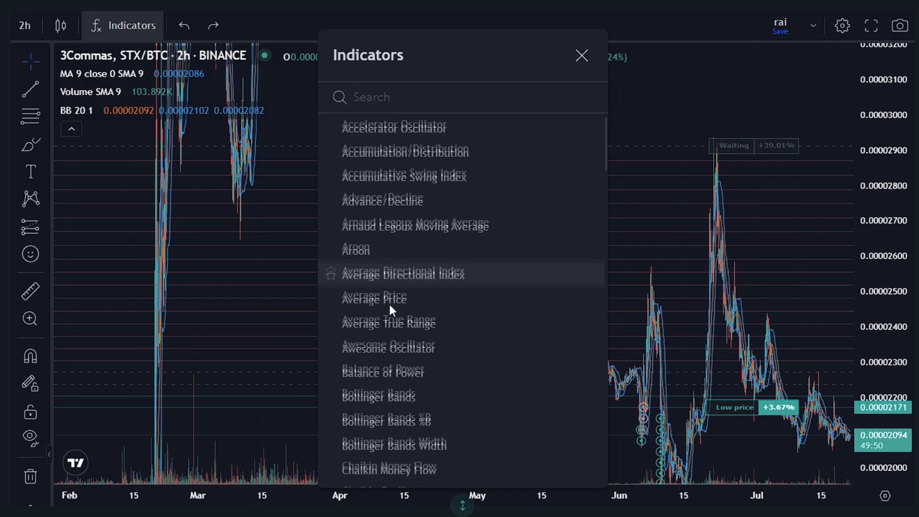
{"action": "scroll", "coordinate": [388, 303], "scroll_direction": "down", "scroll_amount": 2}
{"action": "scroll", "coordinate": [389, 304], "scroll_direction": "down", "scroll_amount": 2}
Dismiss the indicators list and draw a downward trend line on the STX/BTC chart
{"action": "left_click", "coordinate": [581, 55]}
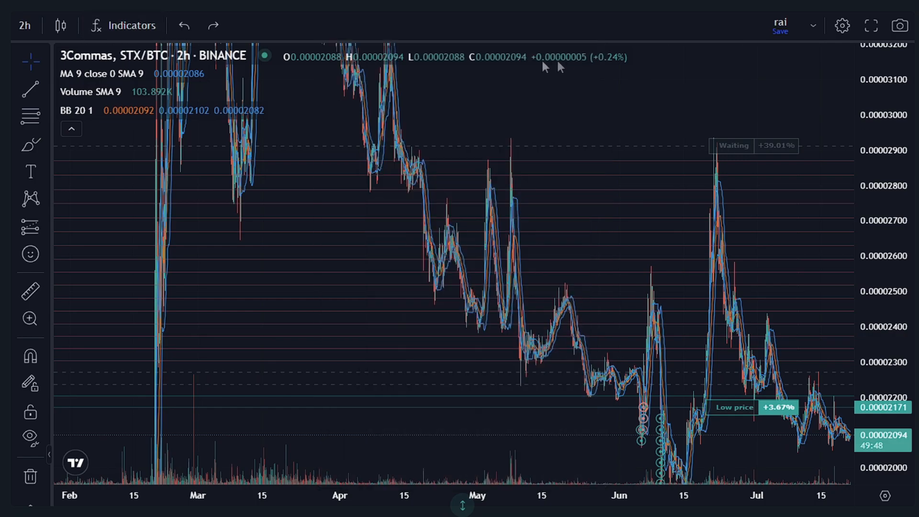
{"action": "left_click", "coordinate": [24, 89]}
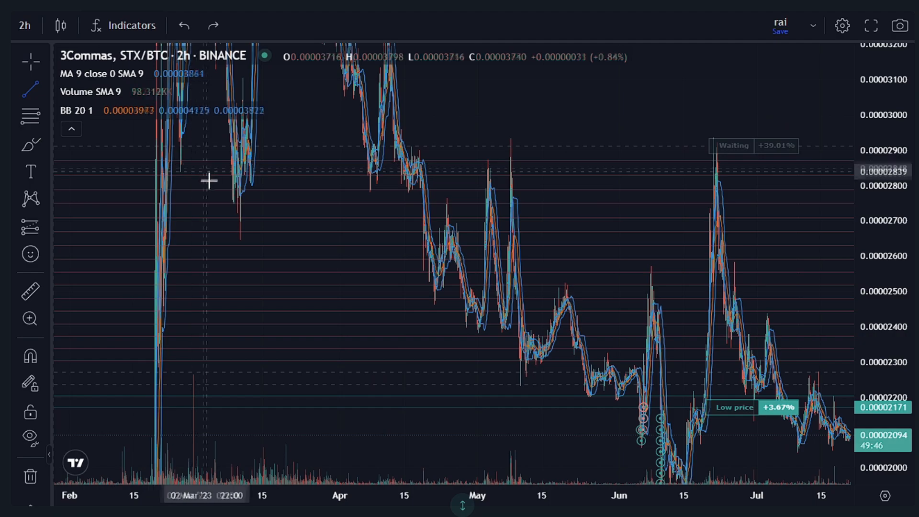
{"action": "left_click", "coordinate": [207, 195]}
{"action": "left_click", "coordinate": [307, 282]}
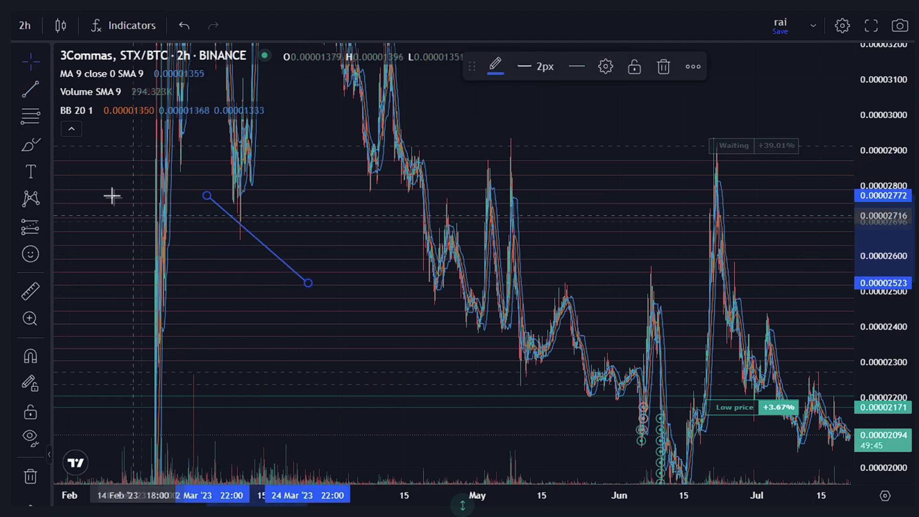
{"action": "left_click", "coordinate": [44, 94]}
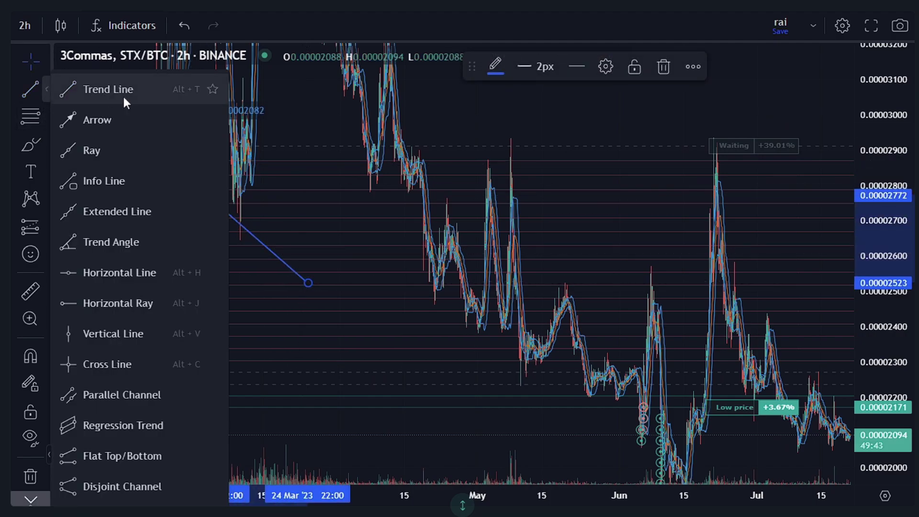
{"action": "left_click", "coordinate": [47, 95]}
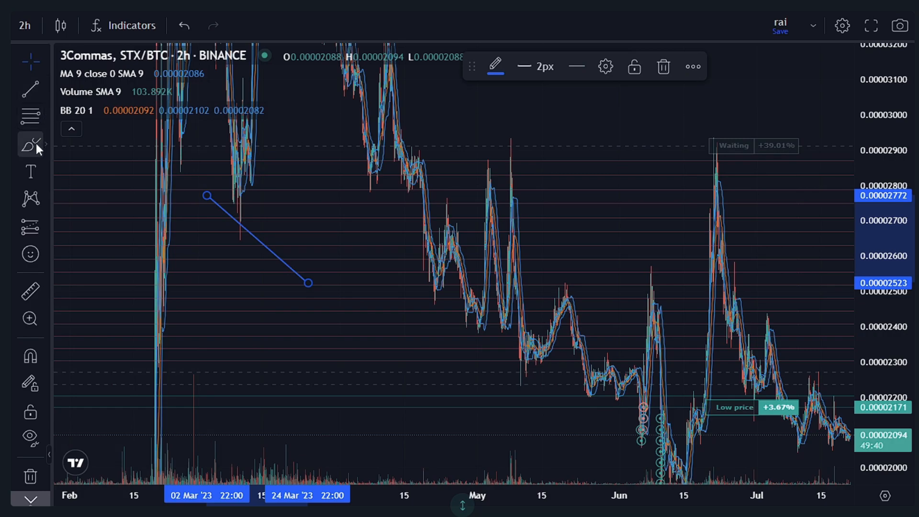
Place a sweat-smile emoji below the trend line and measure the mid-June price rise
{"action": "left_click", "coordinate": [32, 253]}
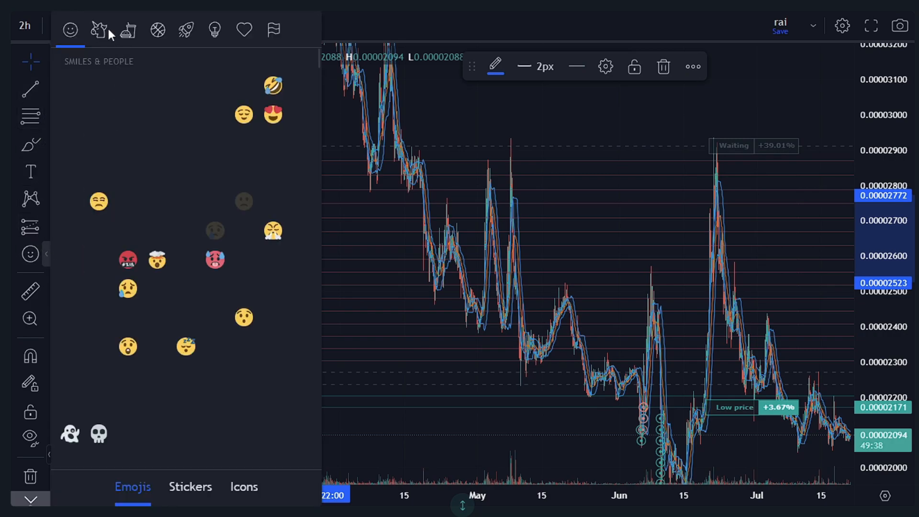
{"action": "left_click", "coordinate": [87, 256]}
{"action": "left_click", "coordinate": [380, 313]}
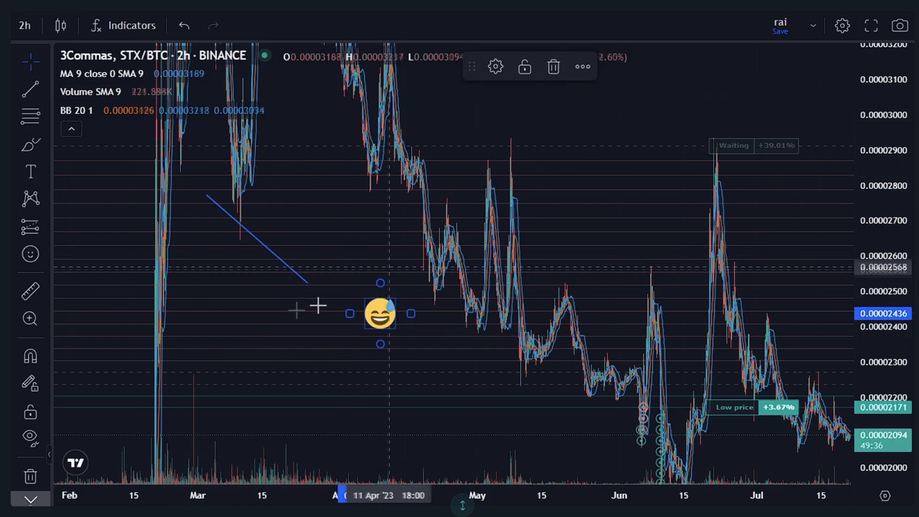
{"action": "left_click", "coordinate": [31, 292]}
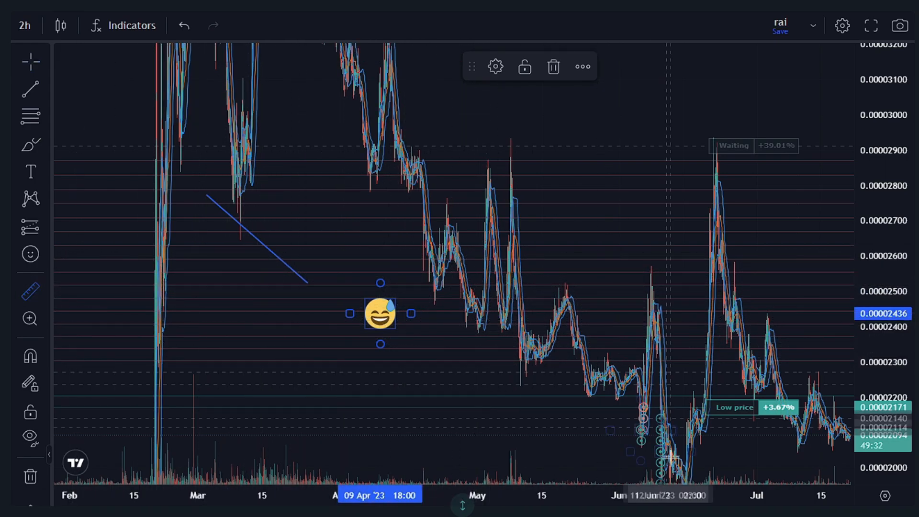
{"action": "mouse_move", "coordinate": [668, 456]}
{"action": "left_mouse_down"}
{"action": "mouse_move", "coordinate": [632, 288]}
{"action": "mouse_move", "coordinate": [626, 75]}
{"action": "left_mouse_up"}
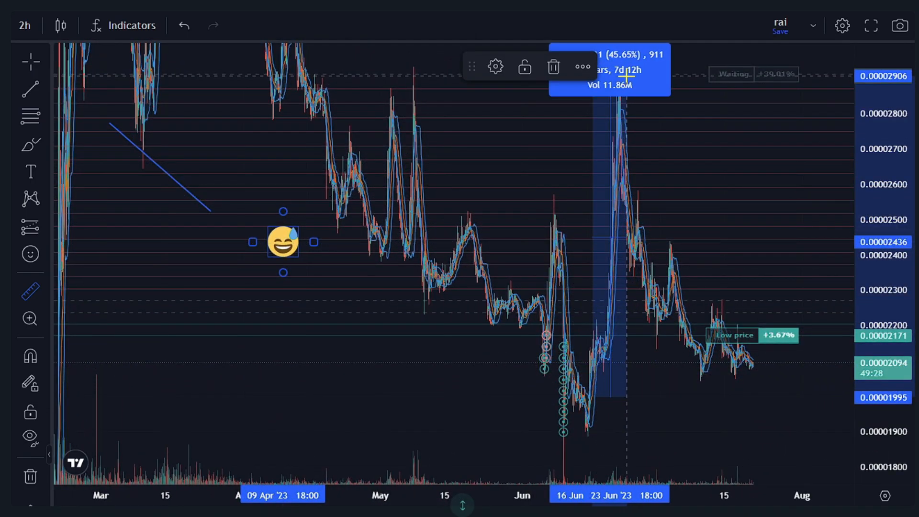
{"action": "left_click", "coordinate": [626, 75]}
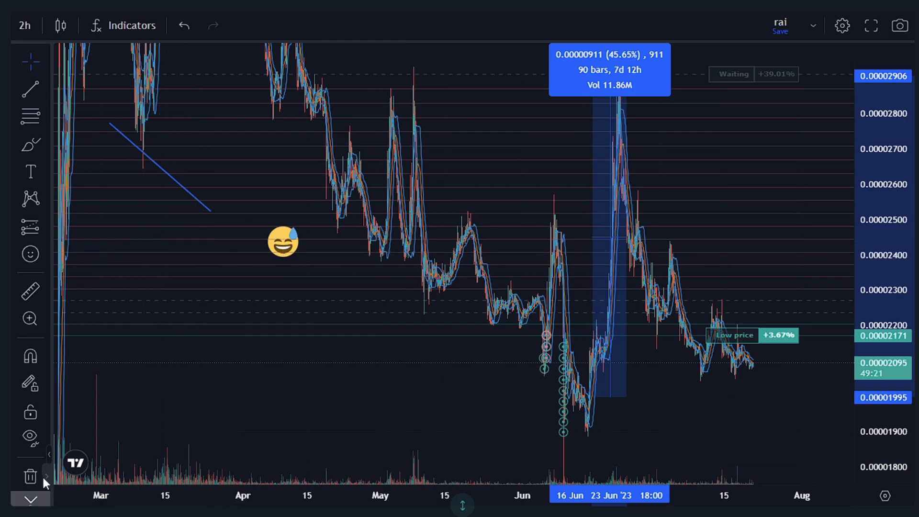
Remove the chart's 3 indicators and all drawings via the trash menu
{"action": "left_click", "coordinate": [46, 477]}
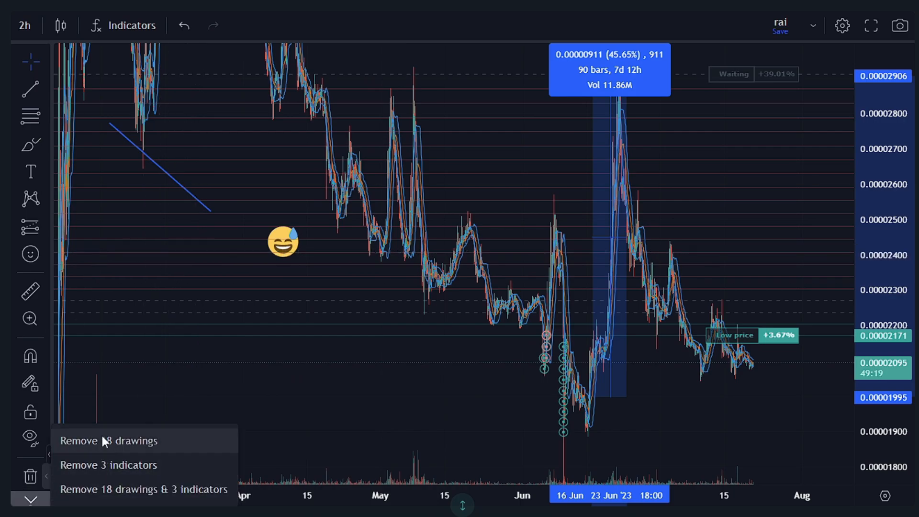
{"action": "left_click", "coordinate": [106, 466]}
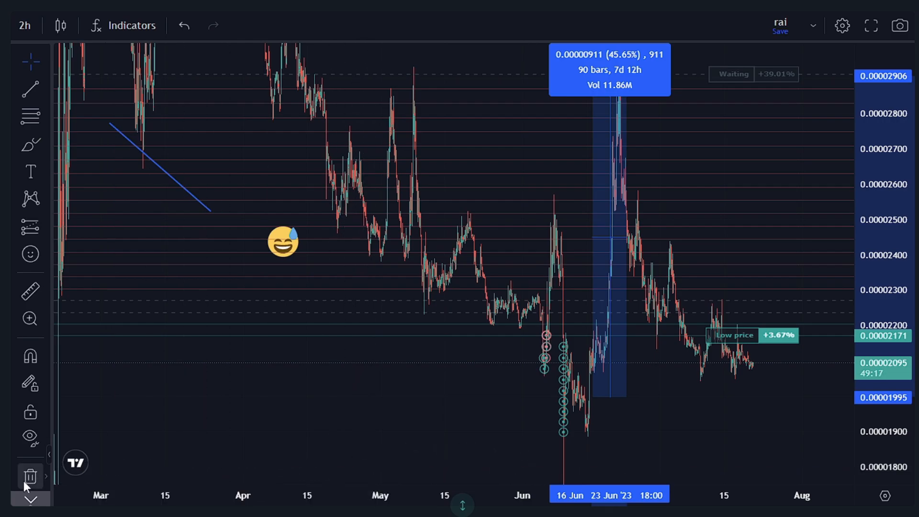
{"action": "left_click", "coordinate": [48, 477]}
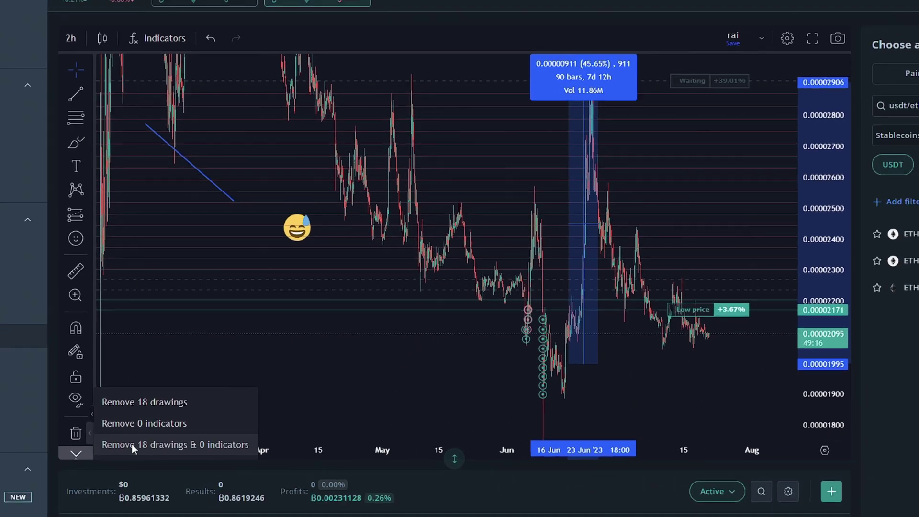
{"action": "left_click", "coordinate": [131, 444]}
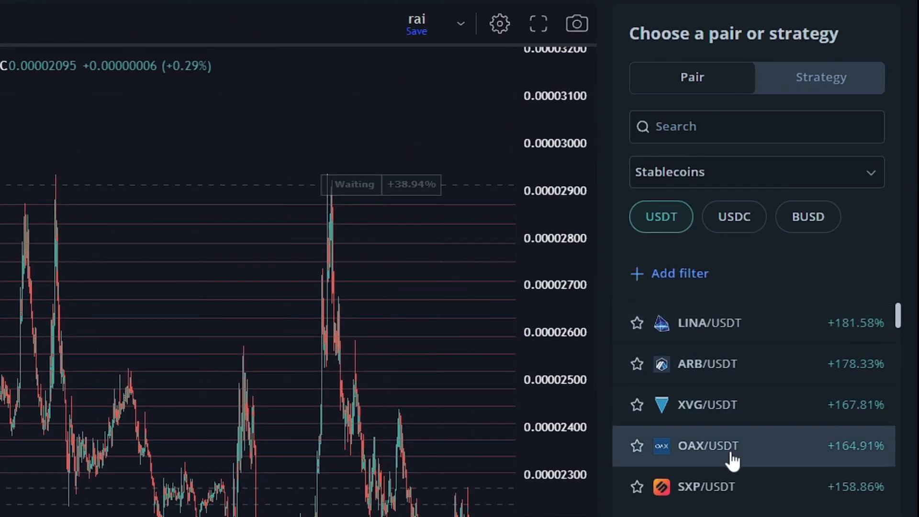
Keep the Stablecoins filter, search the pairs for 'eth' and switch the chart to ETH/USDT
{"action": "left_click", "coordinate": [769, 180]}
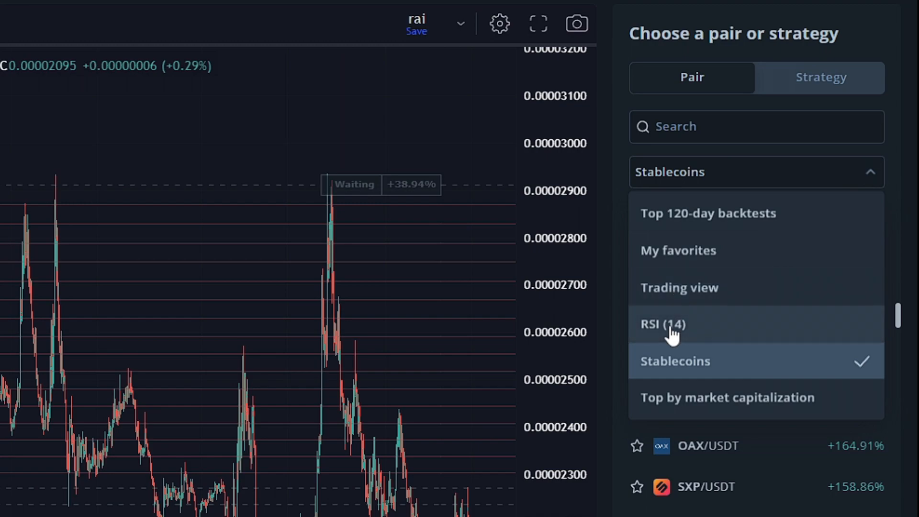
{"action": "left_click", "coordinate": [693, 202]}
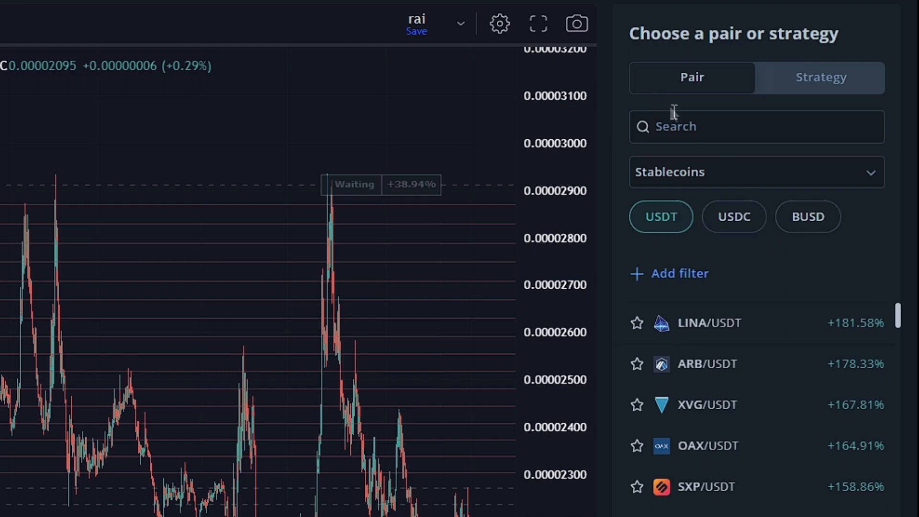
{"action": "left_click", "coordinate": [686, 128]}
{"action": "type", "text": "eth"}
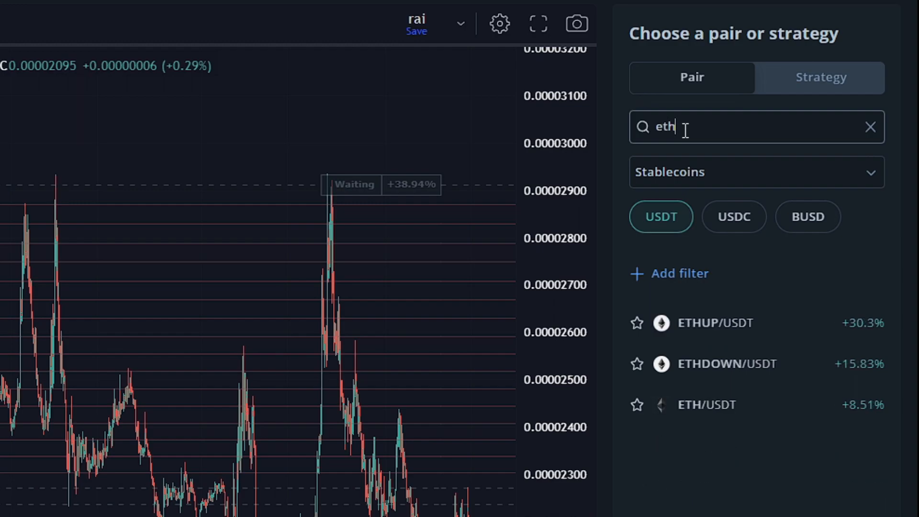
{"action": "left_click", "coordinate": [738, 407]}
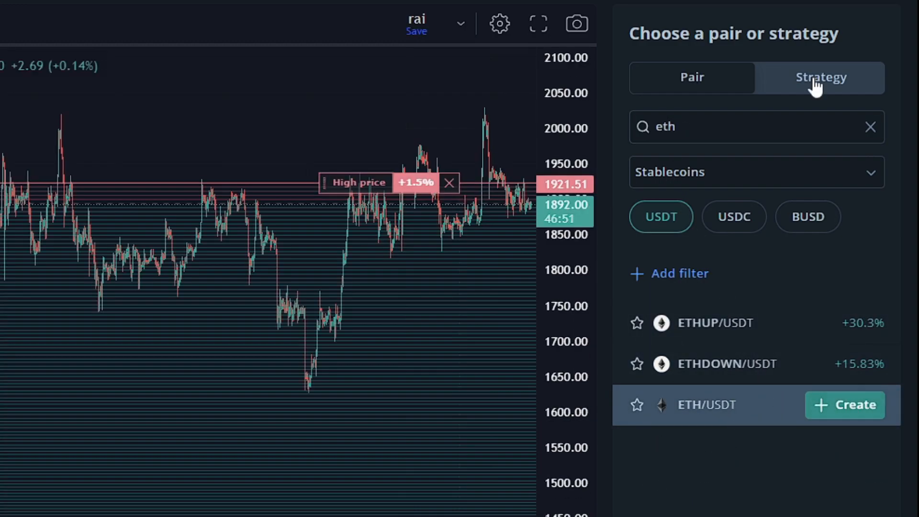
Browse the ETH/USDT grid strategies and choose Stable for sideways markets, opening Create bot
{"action": "left_click", "coordinate": [817, 87]}
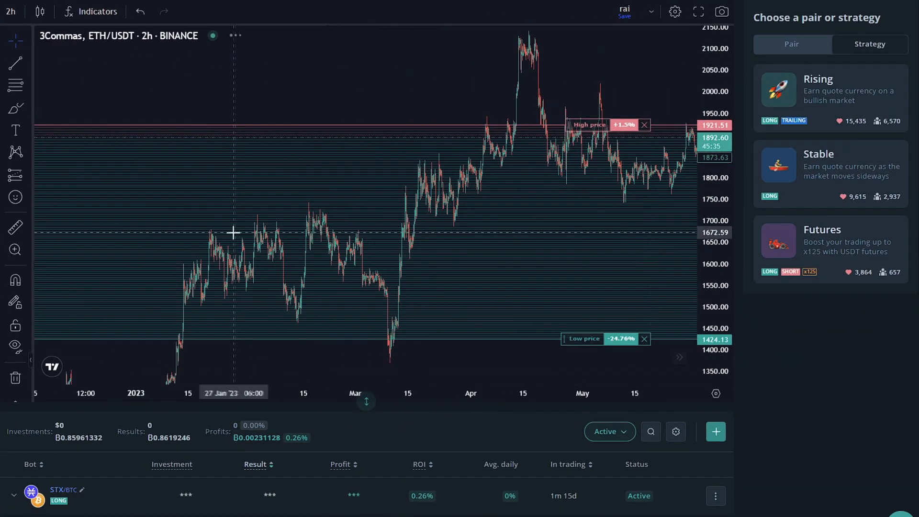
{"action": "mouse_move", "coordinate": [233, 231]}
{"action": "left_mouse_down"}
{"action": "mouse_move", "coordinate": [336, 277]}
{"action": "mouse_move", "coordinate": [445, 266]}
{"action": "left_mouse_up"}
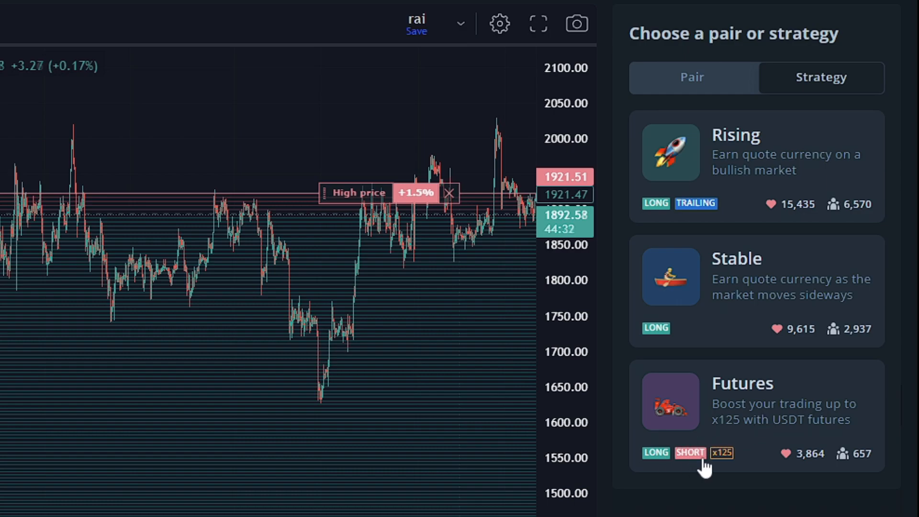
{"action": "left_click", "coordinate": [768, 296]}
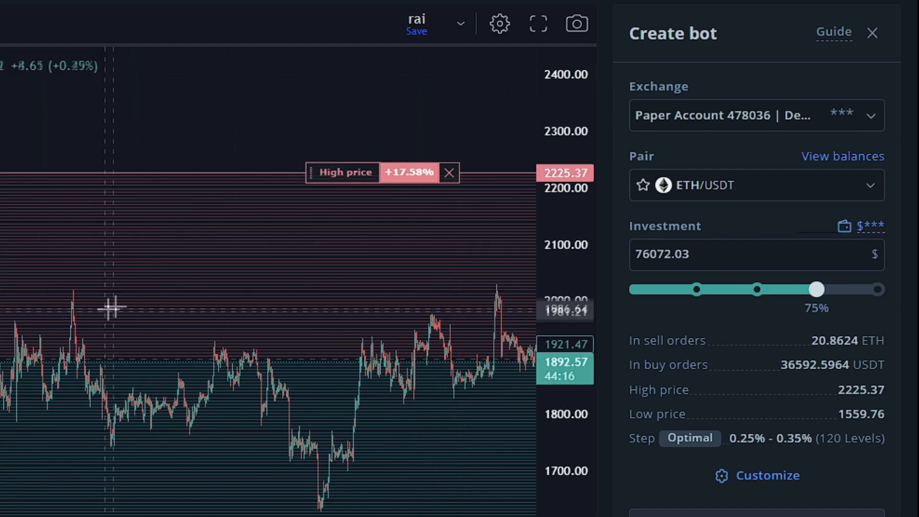
Keep the Paper Account exchange, set investment to 10000 USDT and show customized grid settings
{"action": "left_click", "coordinate": [667, 118]}
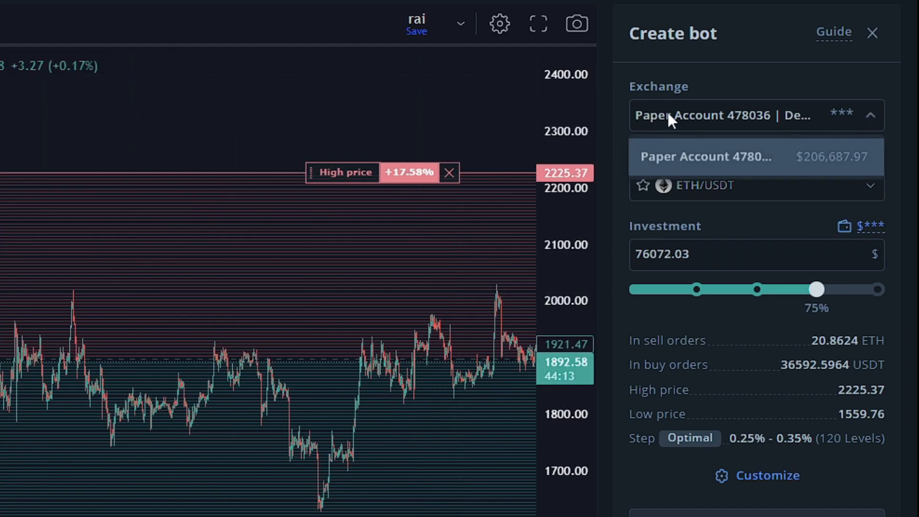
{"action": "left_click", "coordinate": [670, 119]}
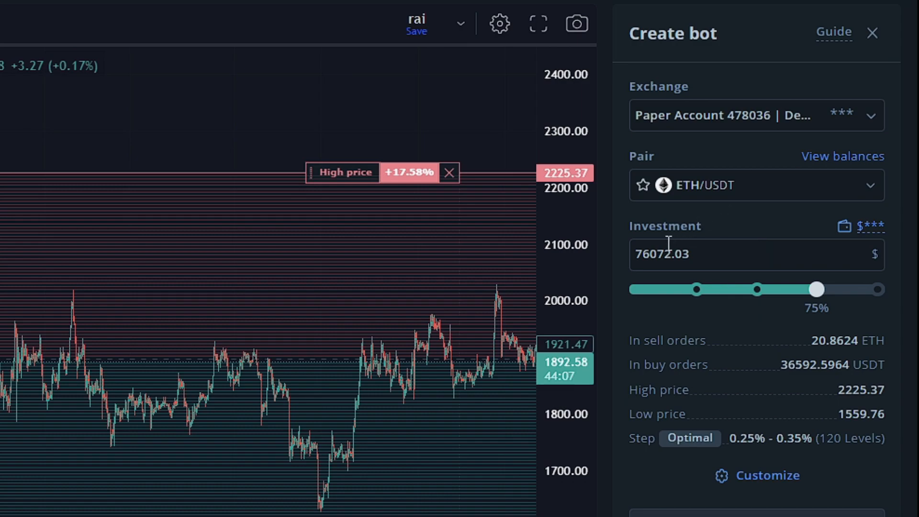
{"action": "double_click", "coordinate": [720, 255]}
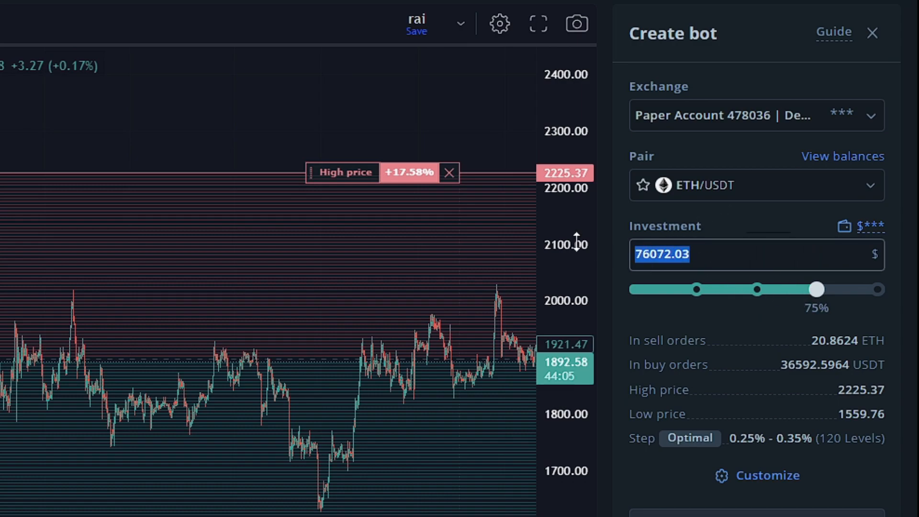
{"action": "type", "text": "10000"}
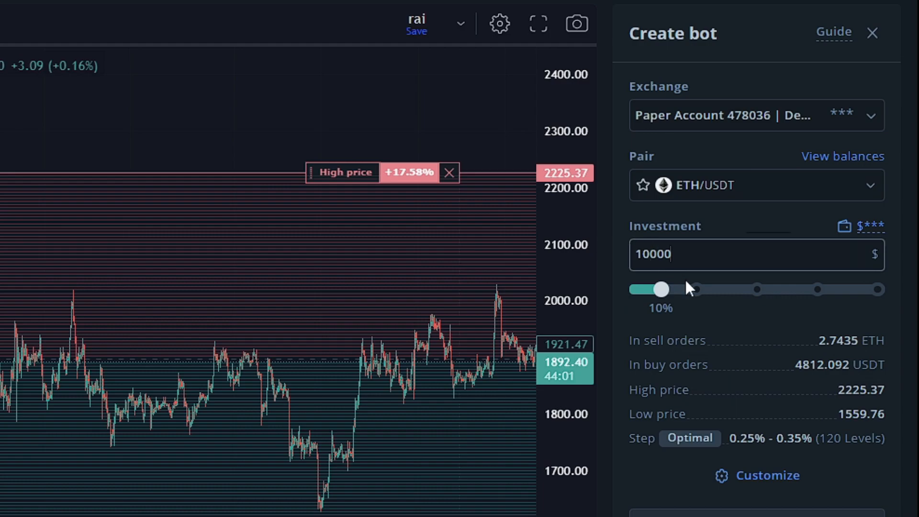
{"action": "scroll", "coordinate": [768, 488], "scroll_direction": "down", "scroll_amount": 2}
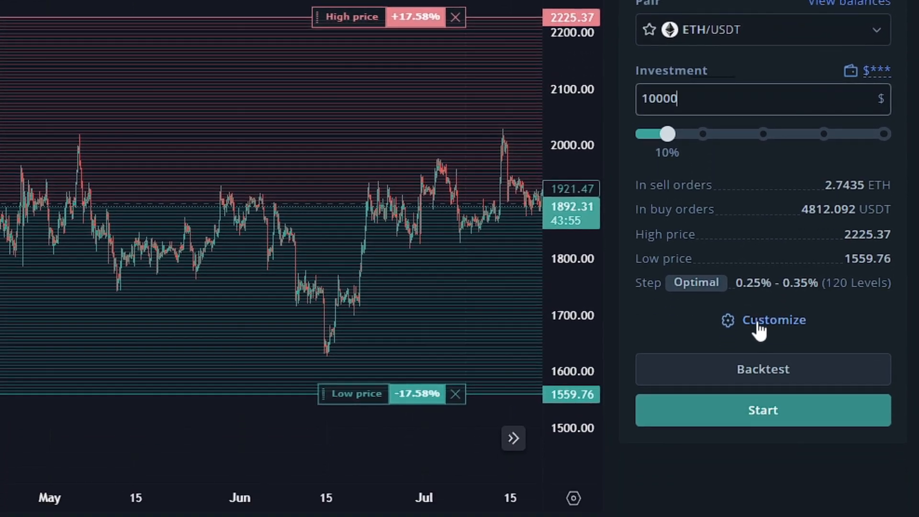
{"action": "left_click", "coordinate": [760, 325]}
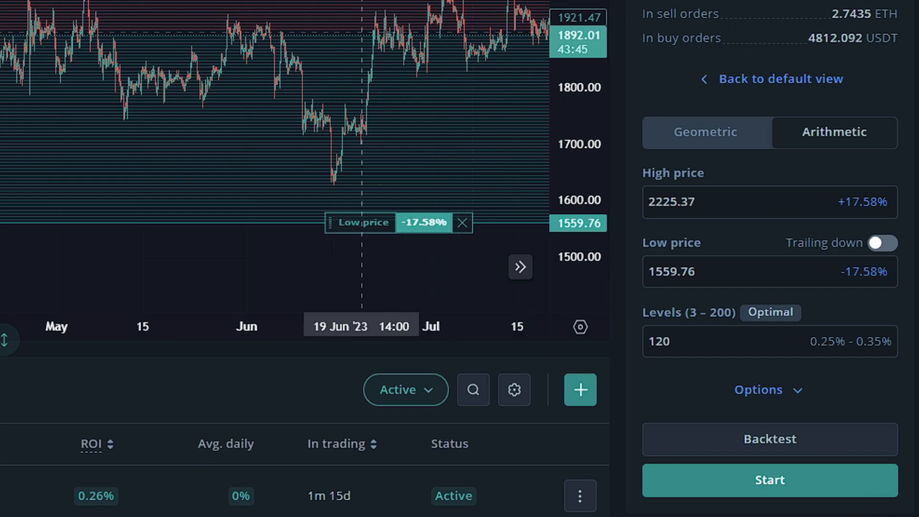
Replace the grid's high price with 2200 and its low price with 1600
{"action": "left_click_drag", "start_coordinate": [656, 203], "coordinate": [722, 203]}
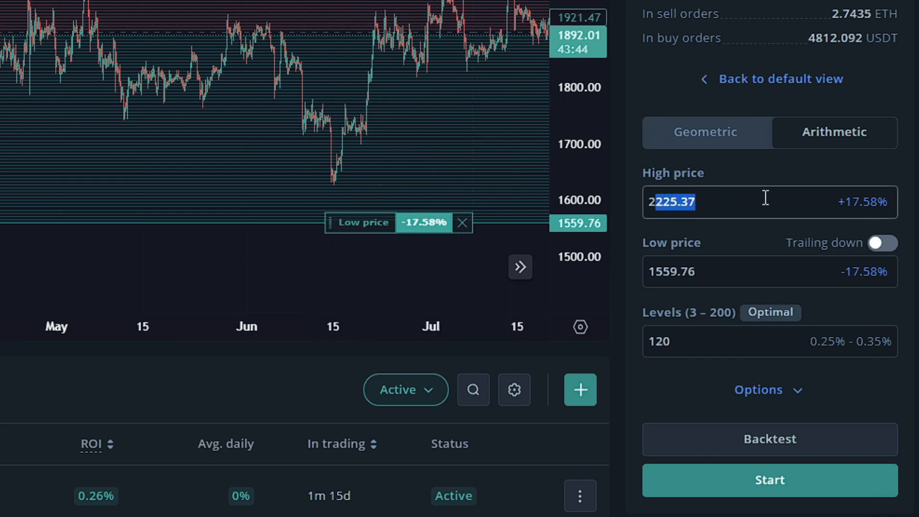
{"action": "type", "text": "200"}
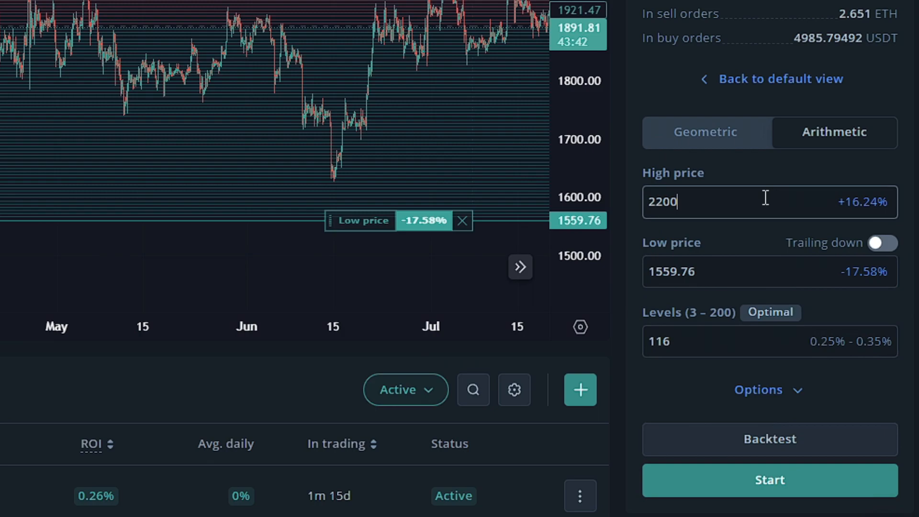
{"action": "left_click", "coordinate": [723, 270]}
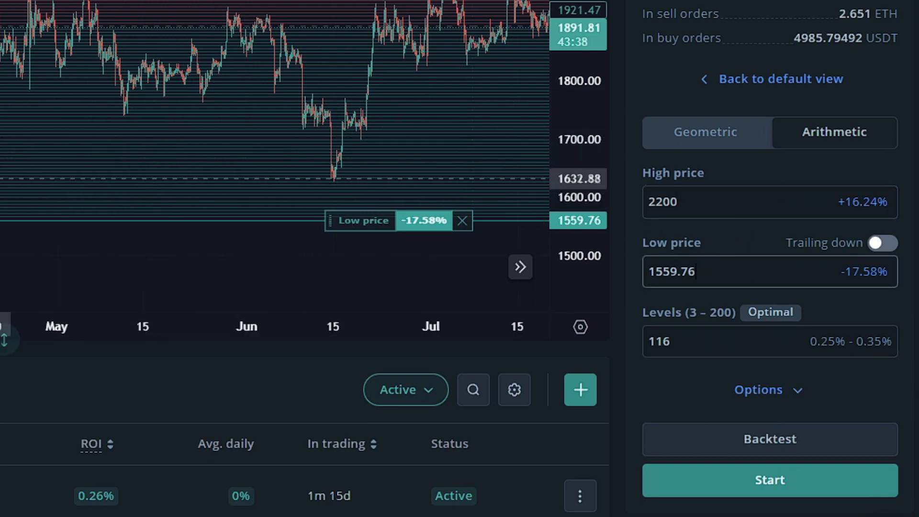
{"action": "left_click_drag", "start_coordinate": [657, 271], "coordinate": [813, 273]}
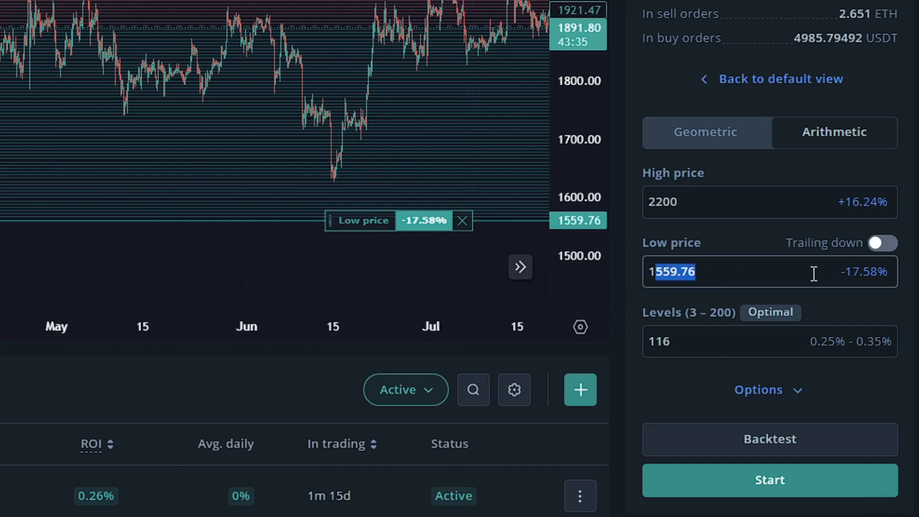
{"action": "type", "text": "600"}
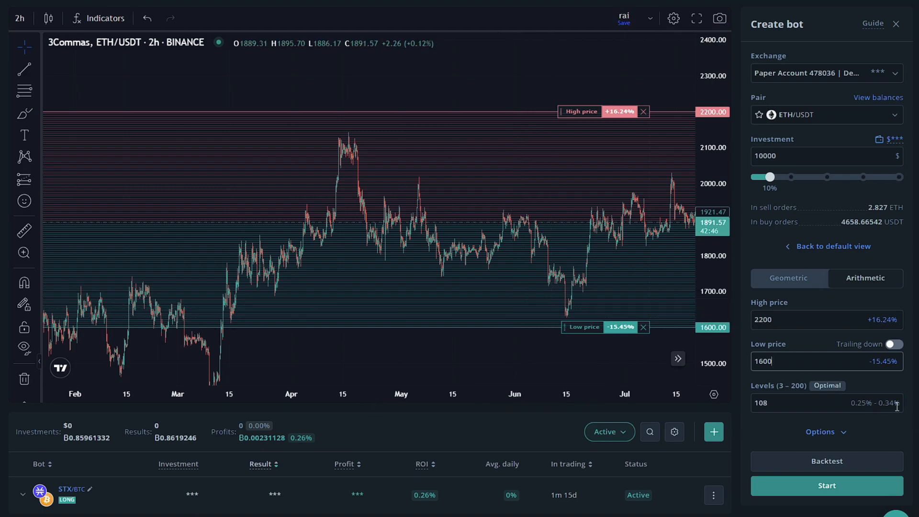
Clear the Levels field and set the ETH/USDT grid to 60 levels
{"action": "left_click", "coordinate": [780, 402]}
{"action": "type", "text": "10"}
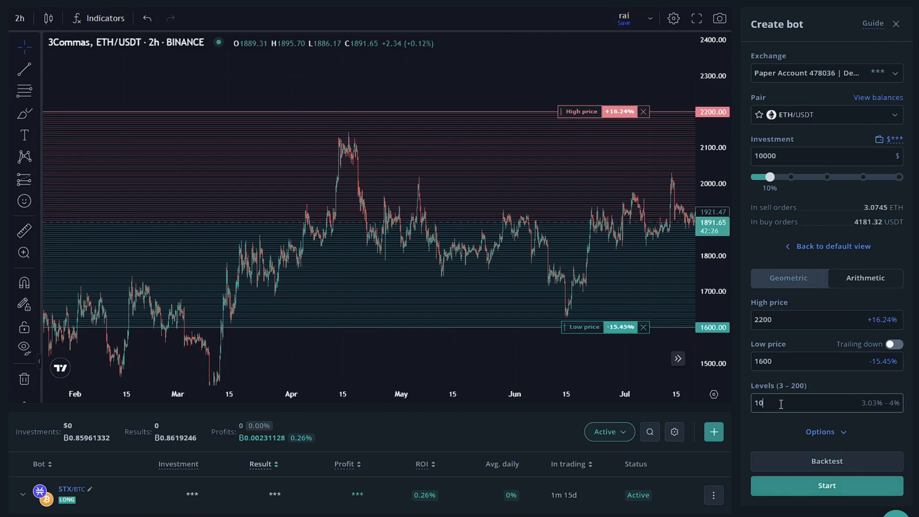
{"action": "key", "text": "BackSpace"}
{"action": "key", "text": "BackSpace"}
{"action": "type", "text": "20"}
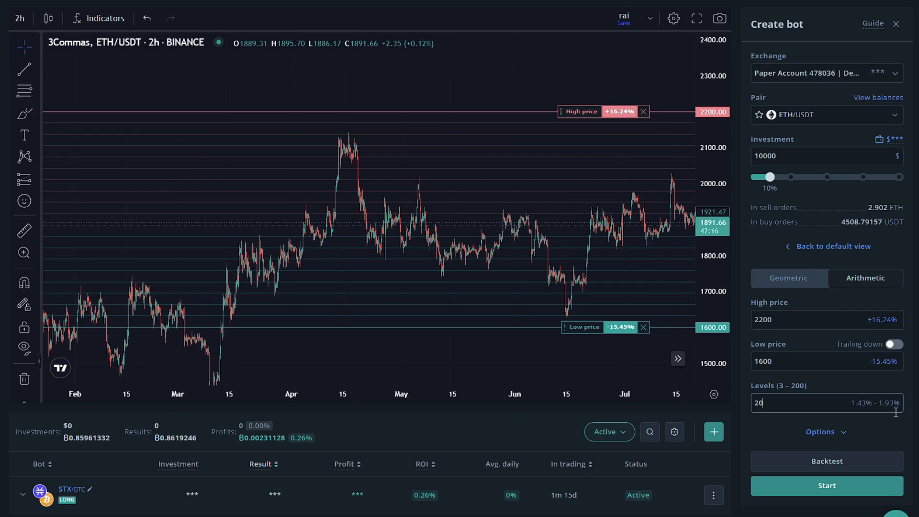
{"action": "double_click", "coordinate": [758, 403]}
{"action": "type", "text": "60"}
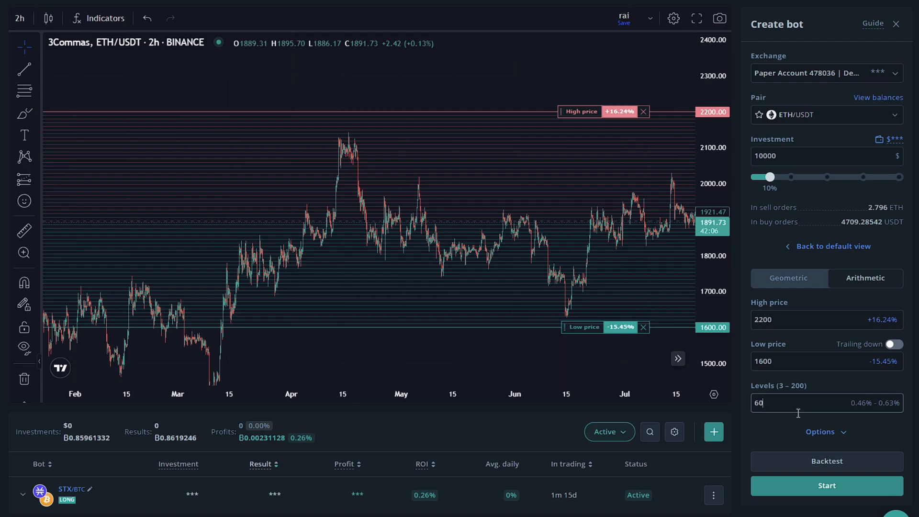
{"action": "left_click", "coordinate": [801, 282]}
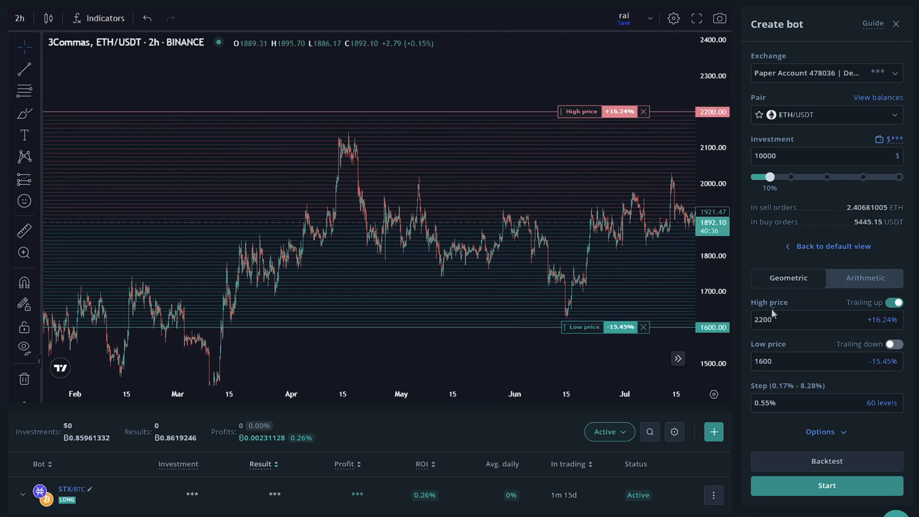
{"action": "left_click_drag", "start_coordinate": [774, 319], "coordinate": [745, 323]}
{"action": "left_click_drag", "start_coordinate": [777, 362], "coordinate": [755, 359]}
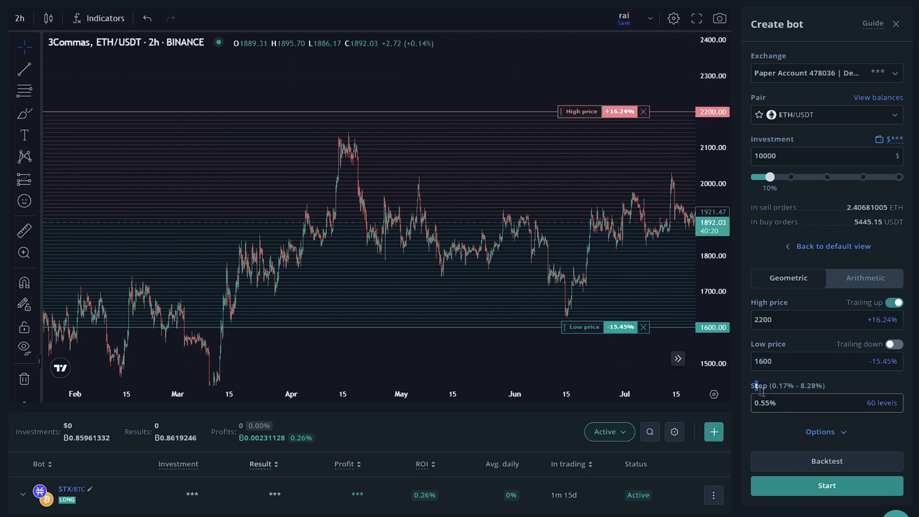
{"action": "left_click", "coordinate": [789, 404]}
{"action": "left_click_drag", "start_coordinate": [780, 403], "coordinate": [749, 403]}
{"action": "type", "text": "1"}
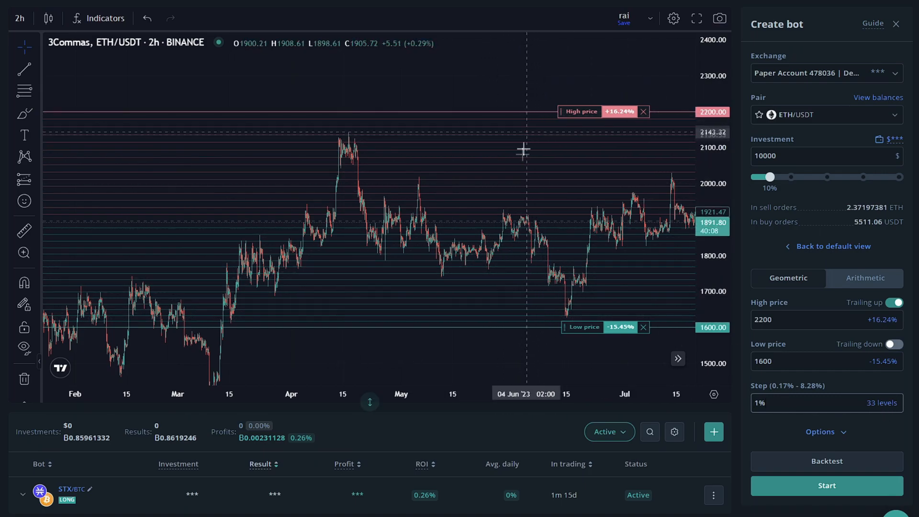
{"action": "left_click", "coordinate": [854, 284]}
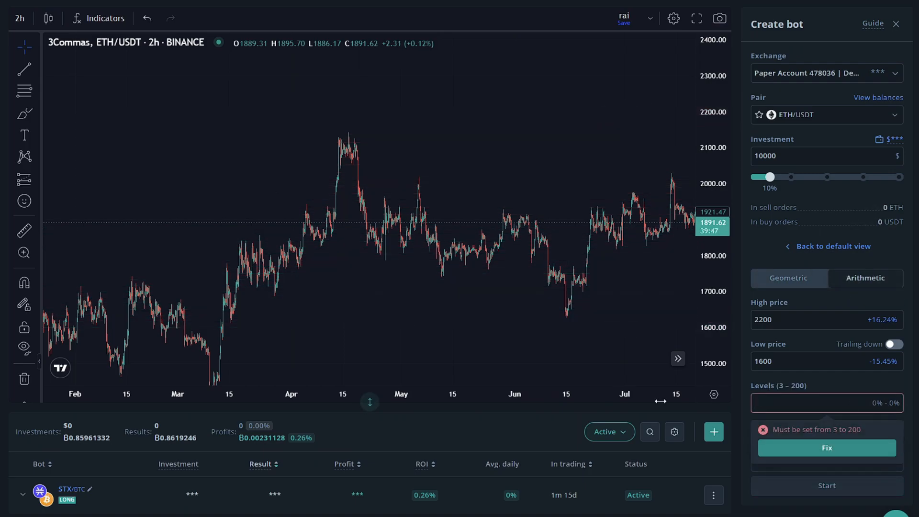
{"action": "type", "text": "60"}
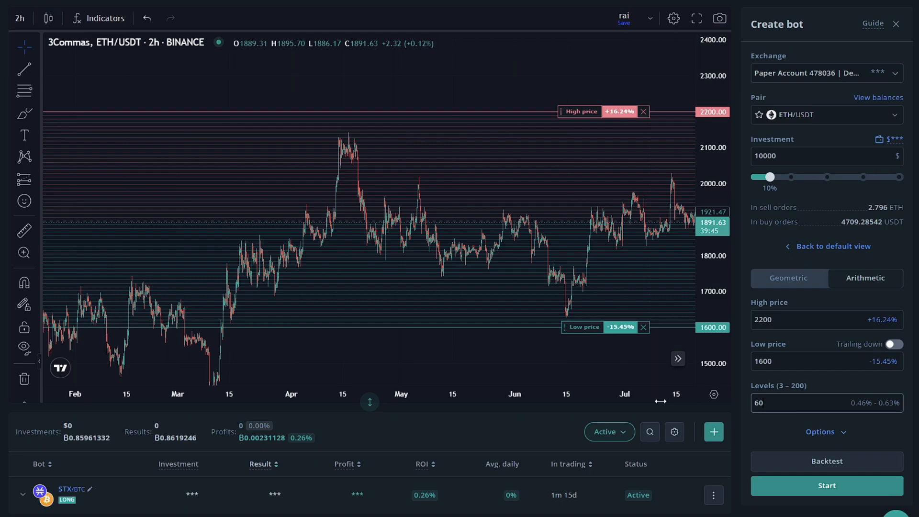
Run the backtest and highlight its last-120-days results: 9.82% profit and 1927 trades
{"action": "left_click", "coordinate": [808, 466]}
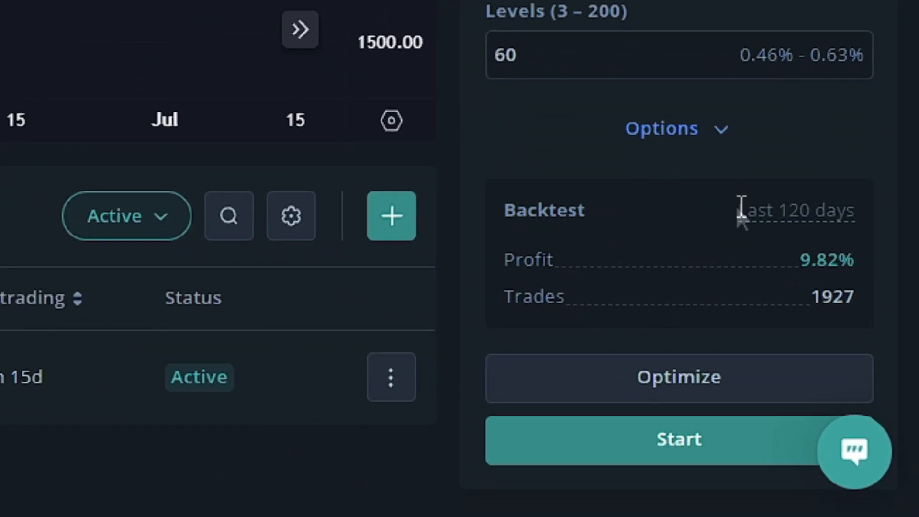
{"action": "left_click_drag", "start_coordinate": [739, 210], "coordinate": [847, 210]}
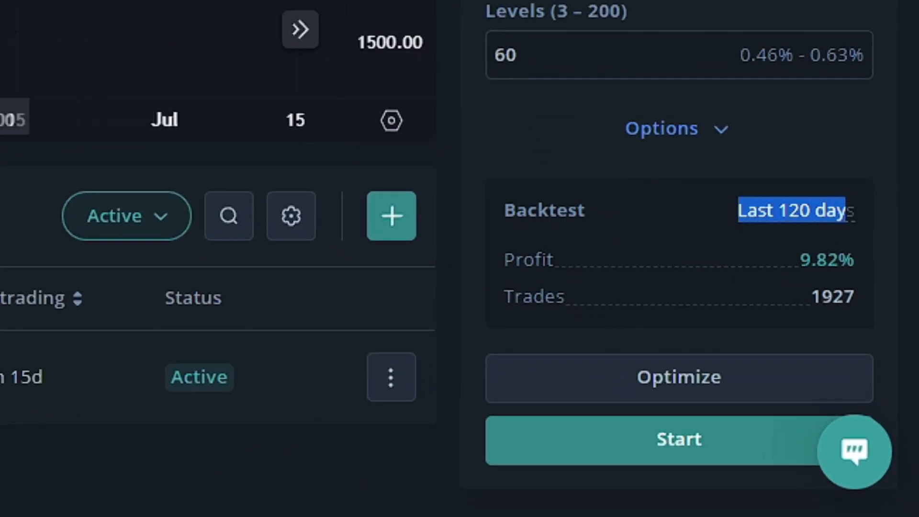
{"action": "left_click", "coordinate": [802, 258]}
{"action": "left_click_drag", "start_coordinate": [802, 257], "coordinate": [854, 258]}
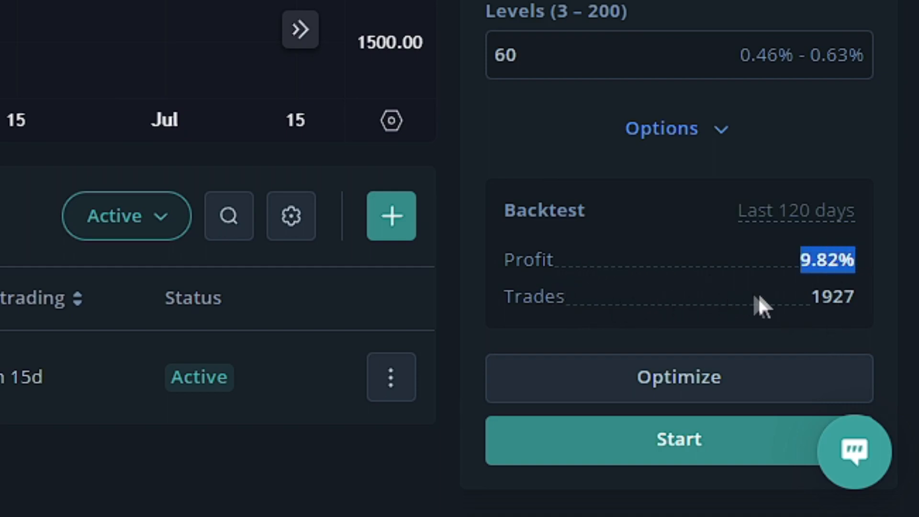
{"action": "left_click_drag", "start_coordinate": [811, 297], "coordinate": [856, 297]}
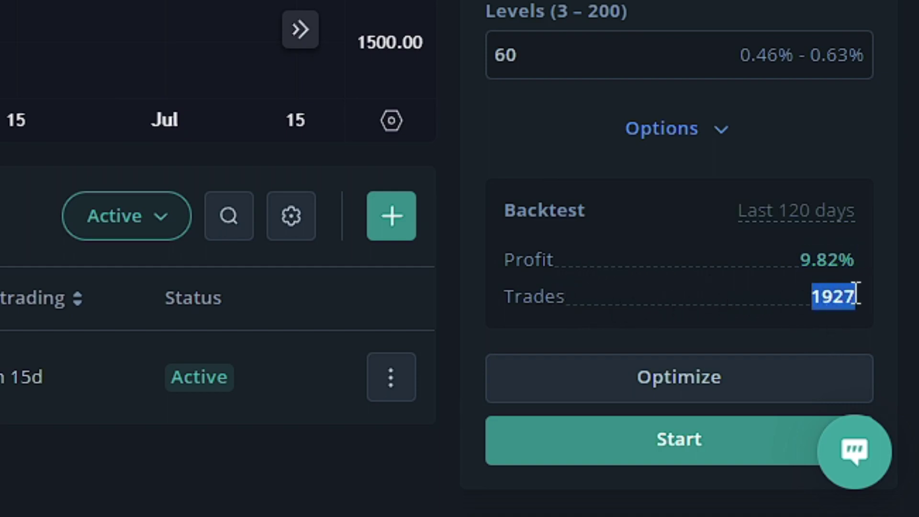
{"action": "left_click", "coordinate": [648, 249]}
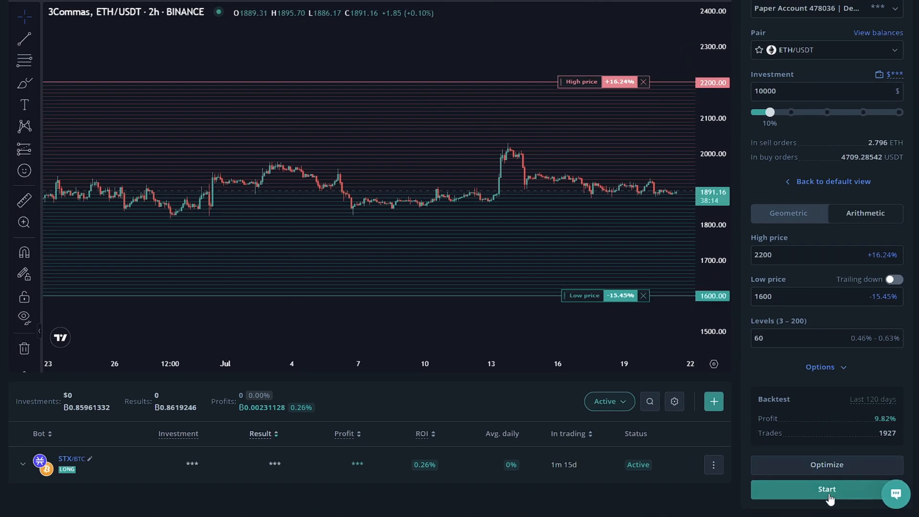
Start the ETH/USDT grid bot so it lists as Starting up
{"action": "left_click", "coordinate": [829, 495]}
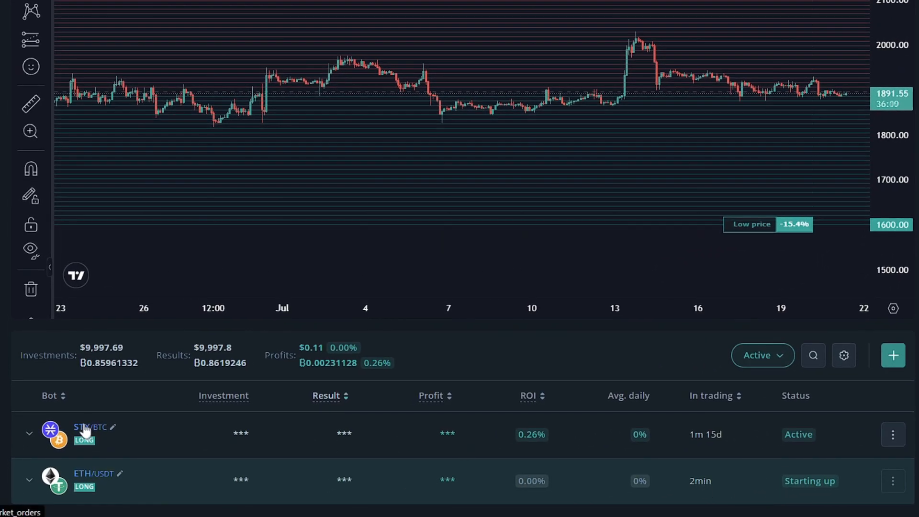
Expand the STX/BTC bot row to show its pair, price range and step details
{"action": "left_click", "coordinate": [34, 433]}
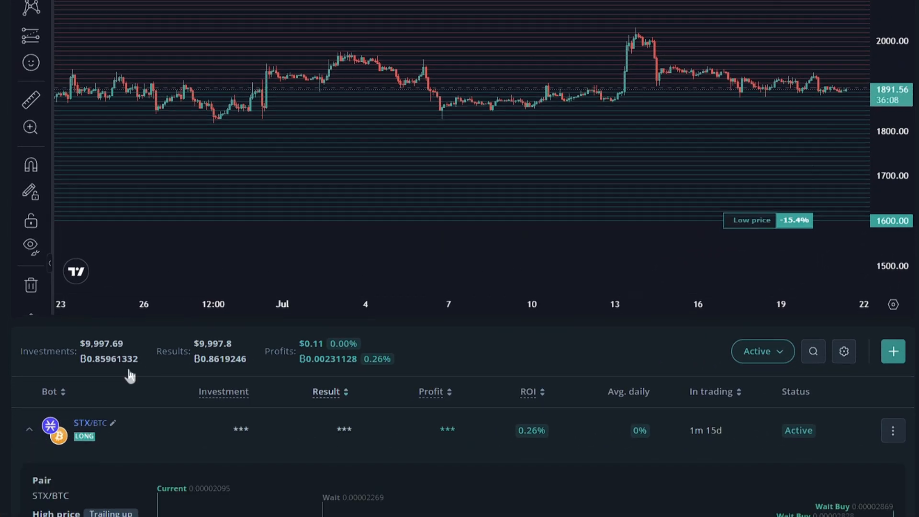
{"action": "scroll", "coordinate": [127, 366], "scroll_direction": "down", "scroll_amount": 3}
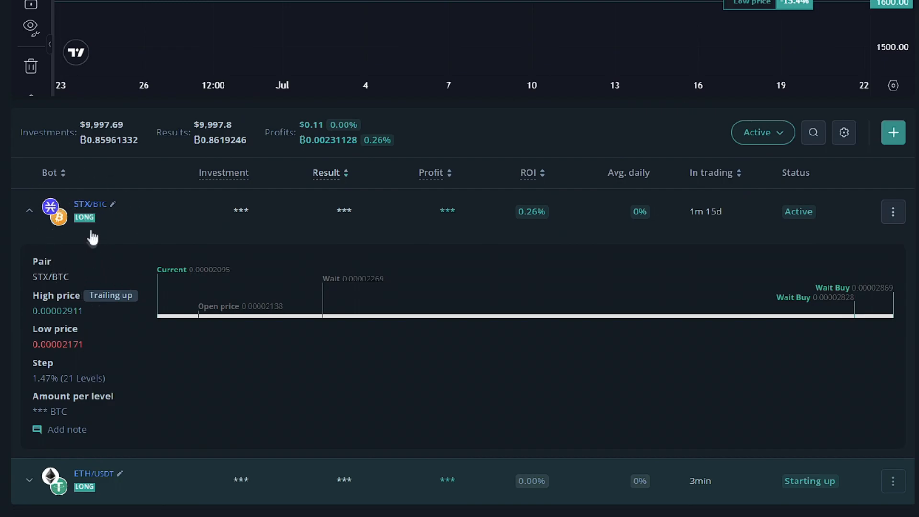
{"action": "scroll", "coordinate": [58, 215], "scroll_direction": "up", "scroll_amount": 3}
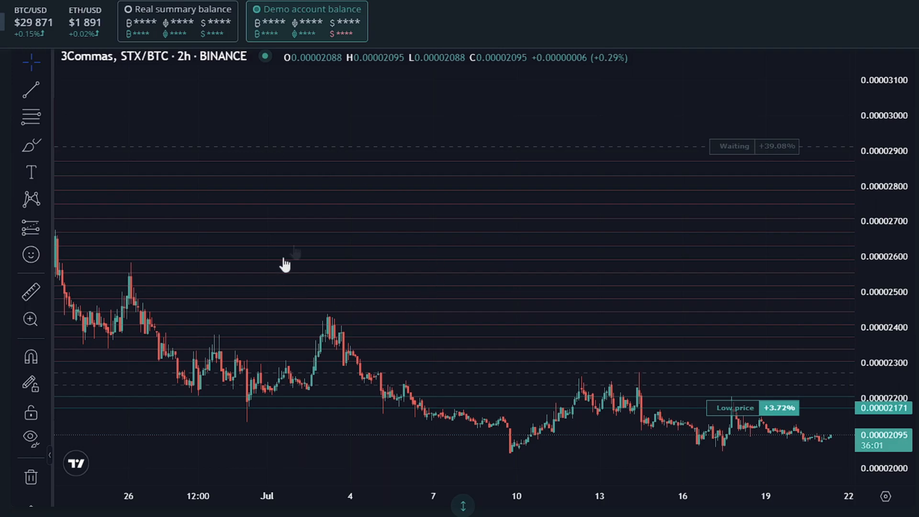
{"action": "scroll", "coordinate": [285, 277], "scroll_direction": "down", "scroll_amount": 5}
{"action": "left_click", "coordinate": [30, 433]}
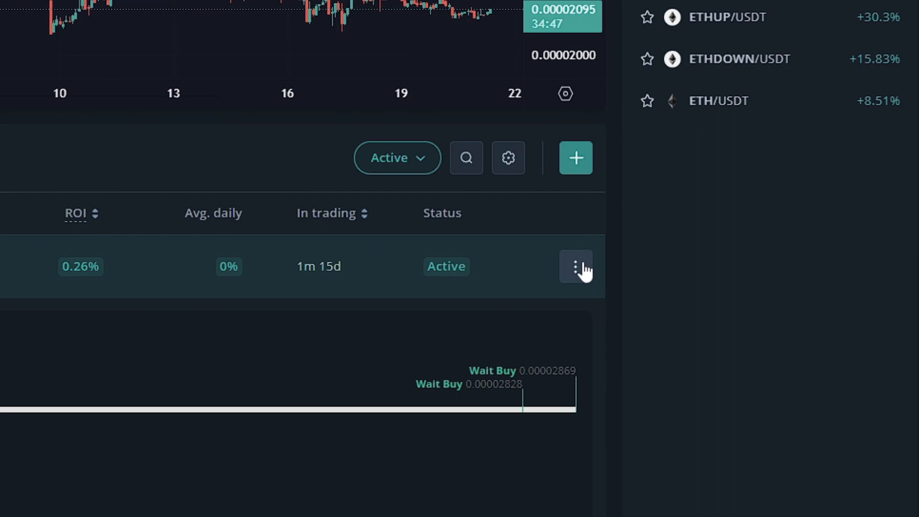
Review the STX/BTC bot's actions menu, then filter the bot list to Closed bots
{"action": "left_click", "coordinate": [583, 271]}
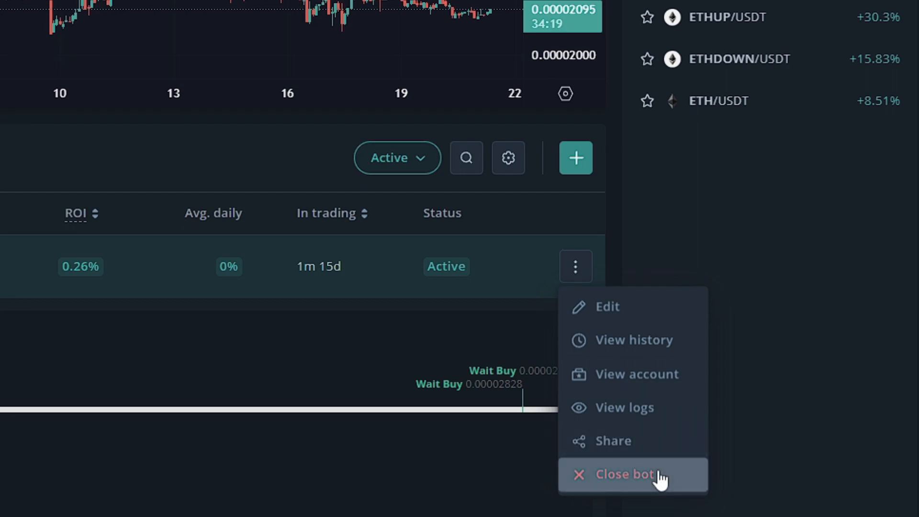
{"action": "left_click", "coordinate": [413, 344]}
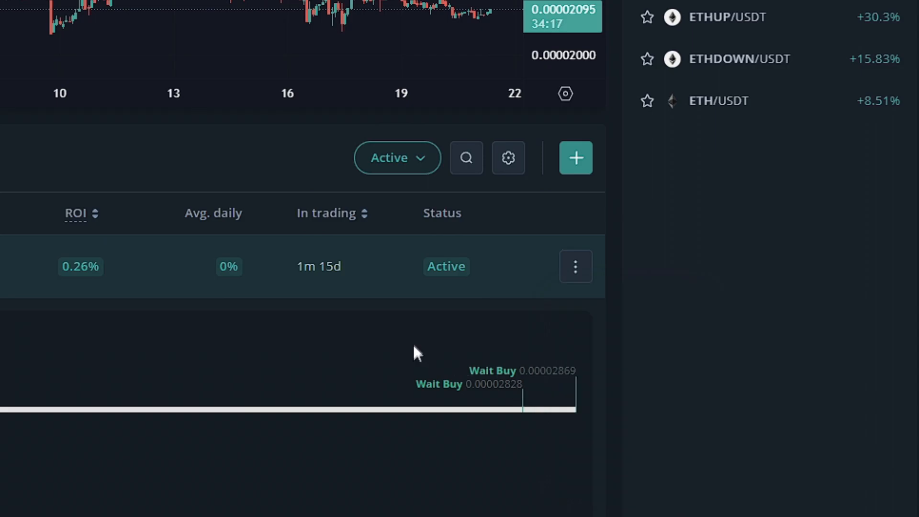
{"action": "left_click", "coordinate": [402, 158]}
{"action": "left_click", "coordinate": [358, 245]}
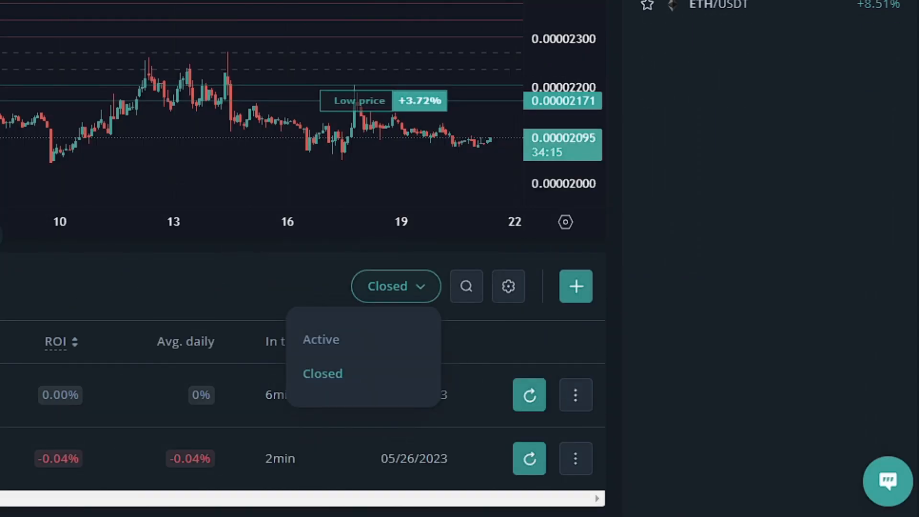